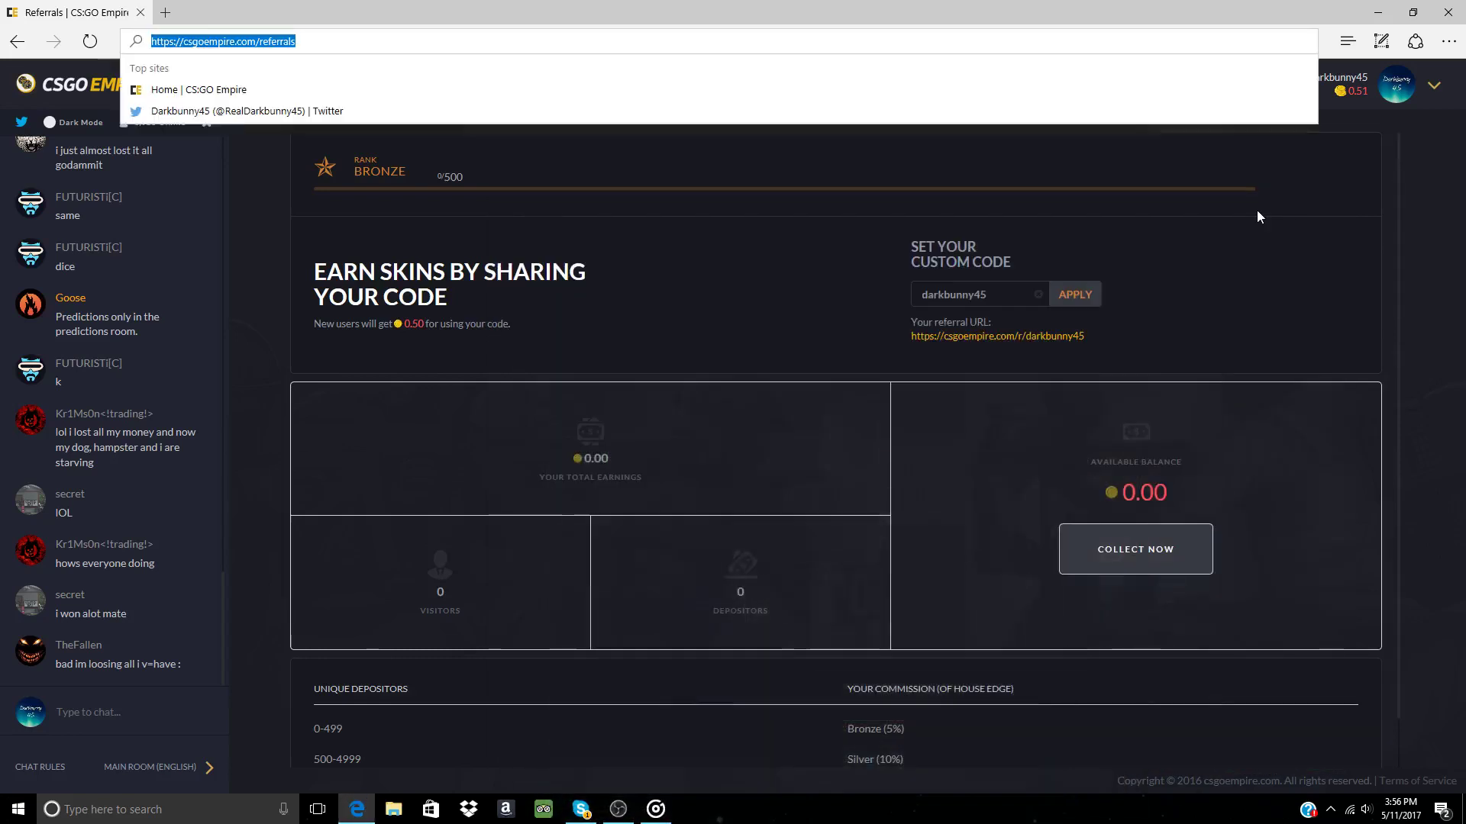
Open and dismiss the free coins referral dialog, then view and close the daily gift case.
click(1355, 211)
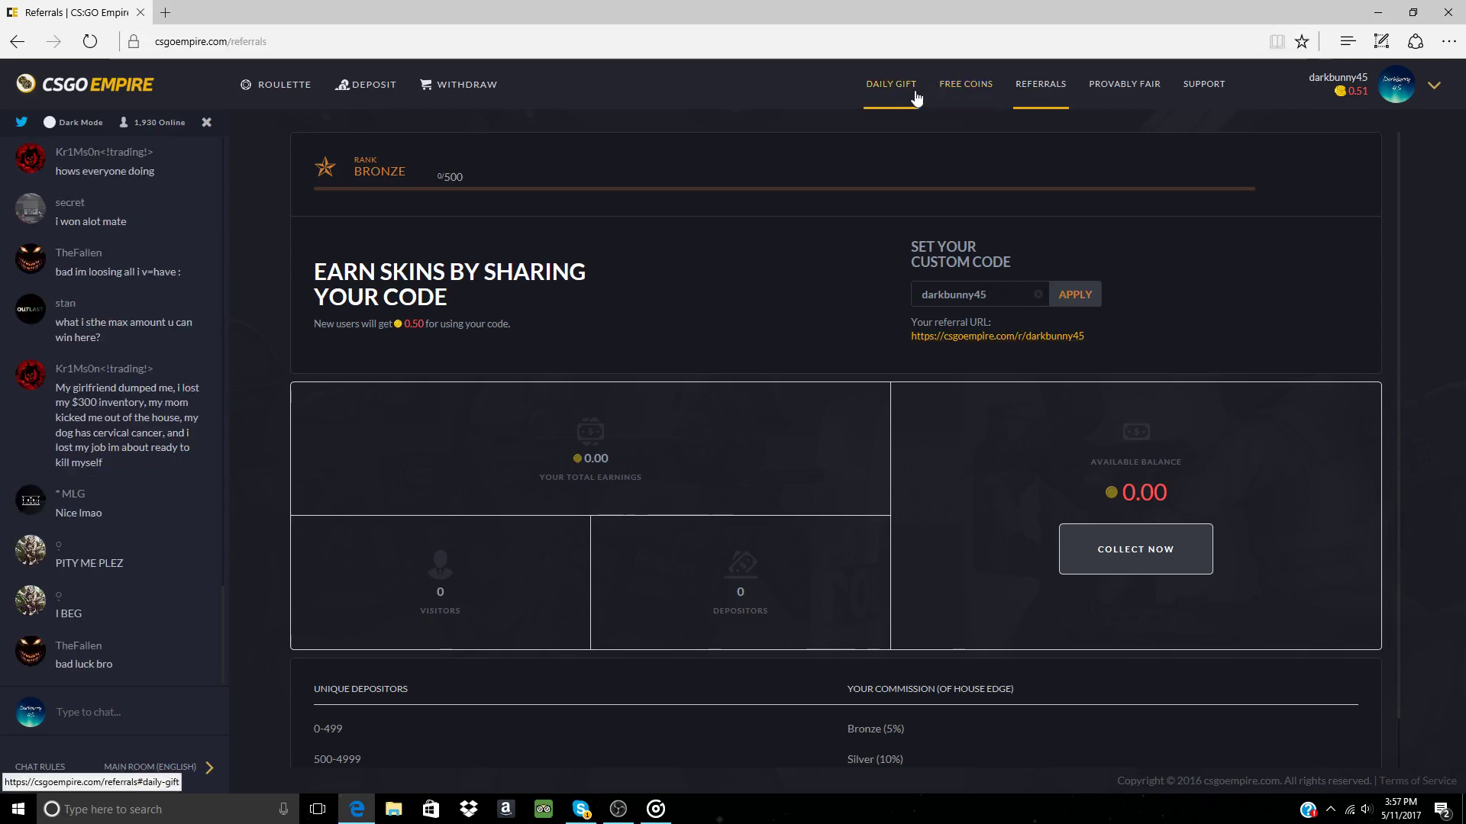
click(965, 89)
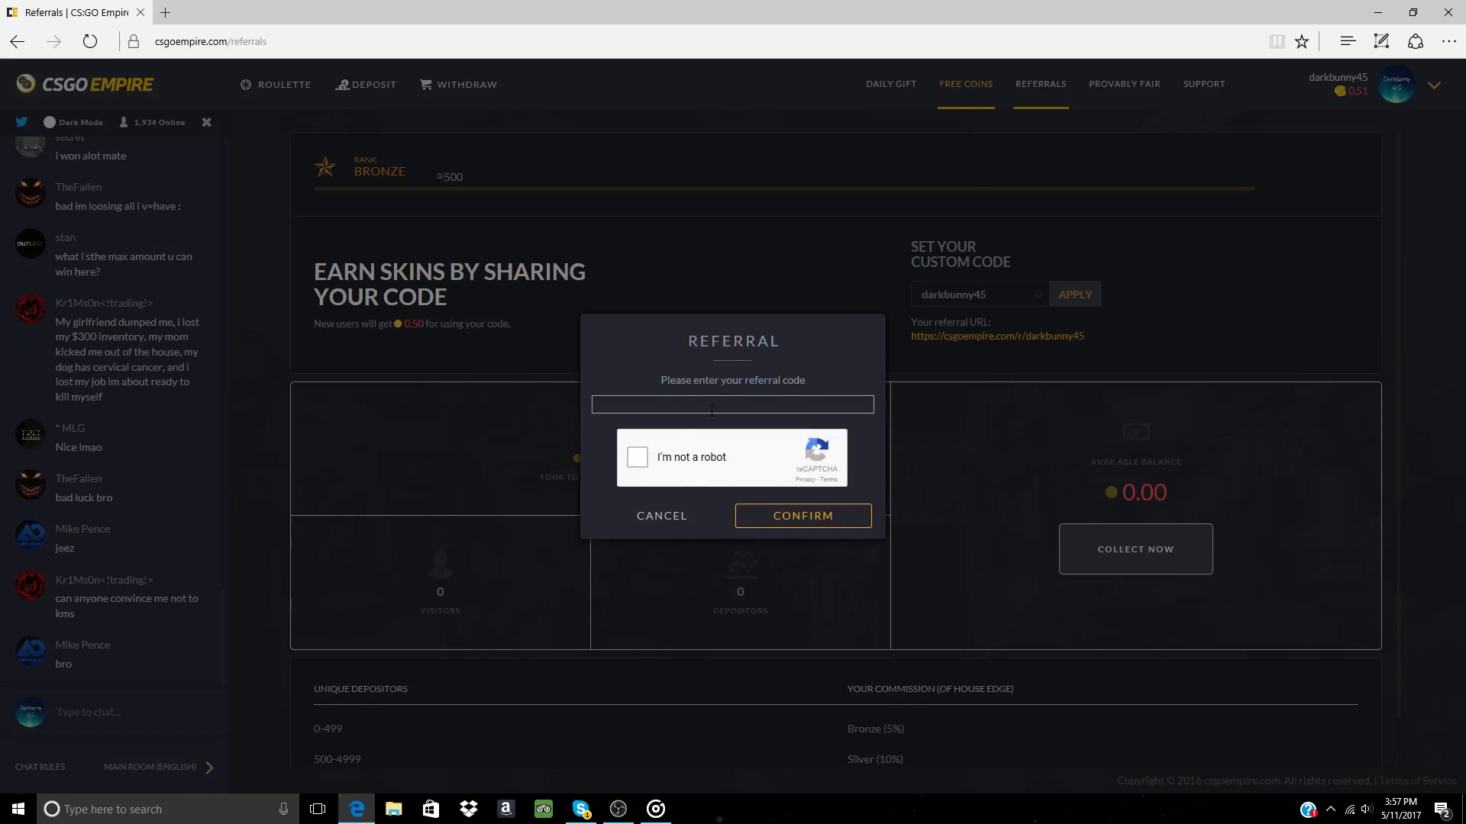
click(662, 517)
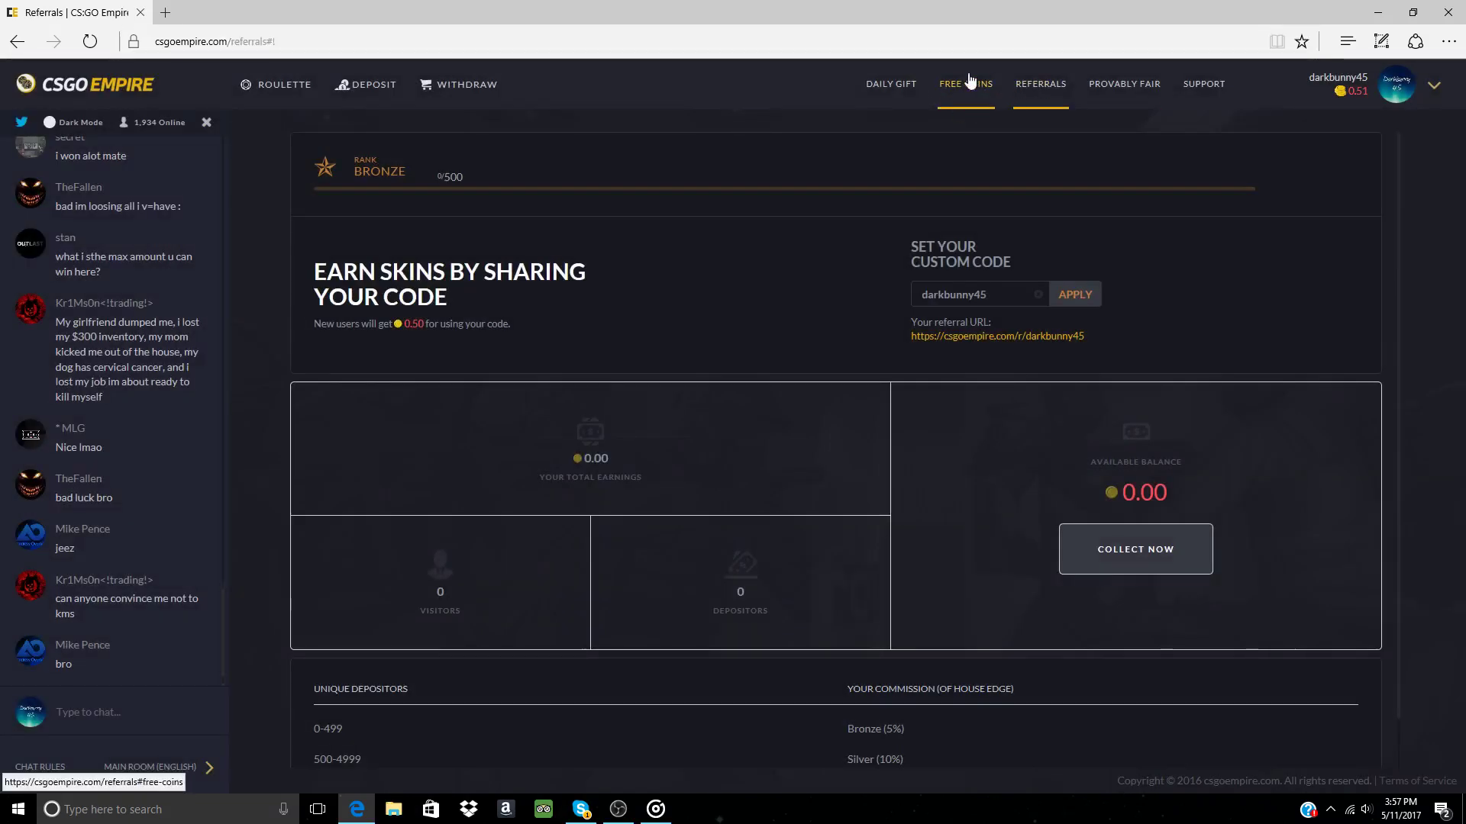
click(886, 92)
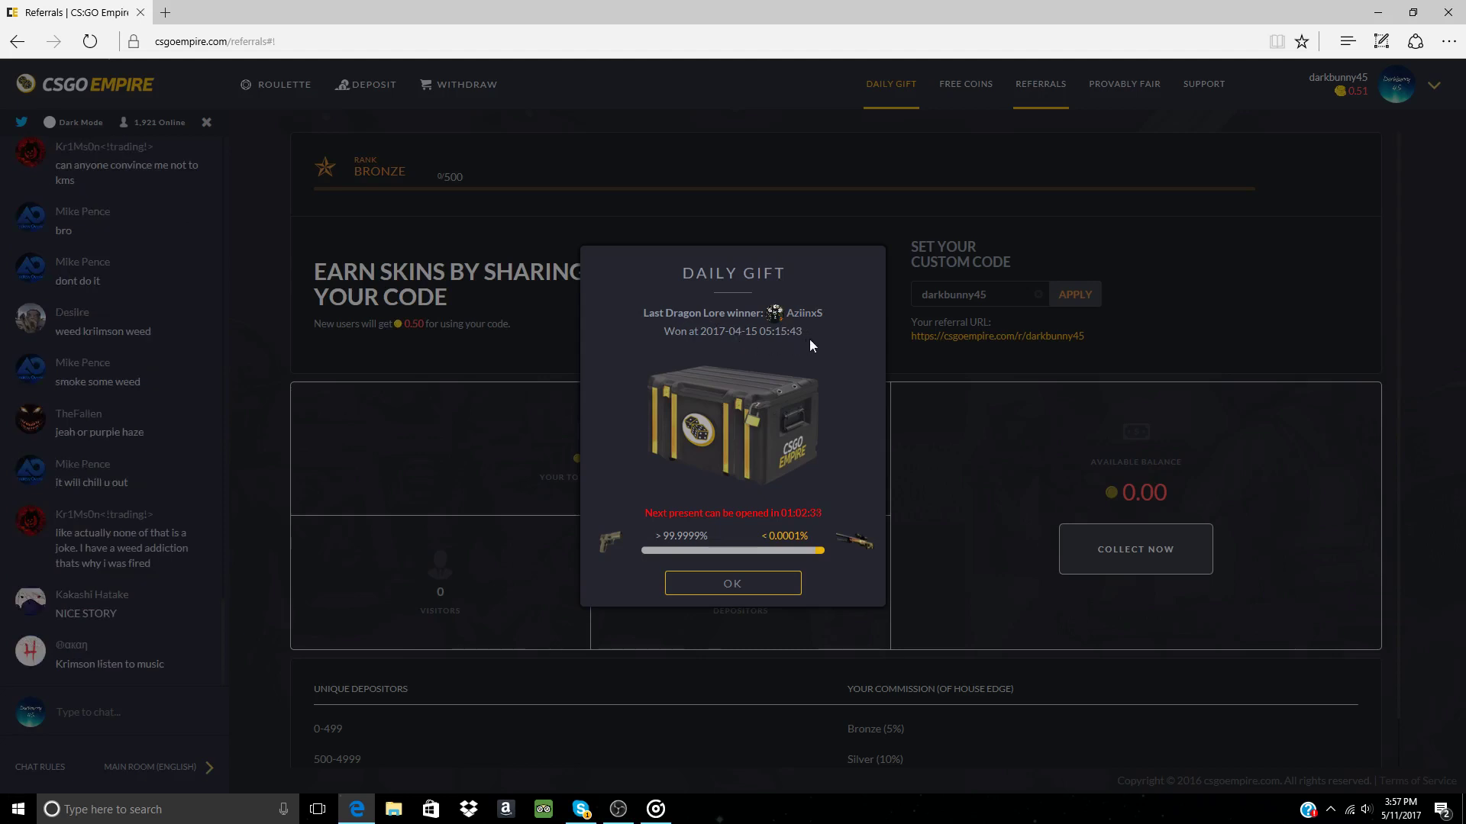
click(721, 587)
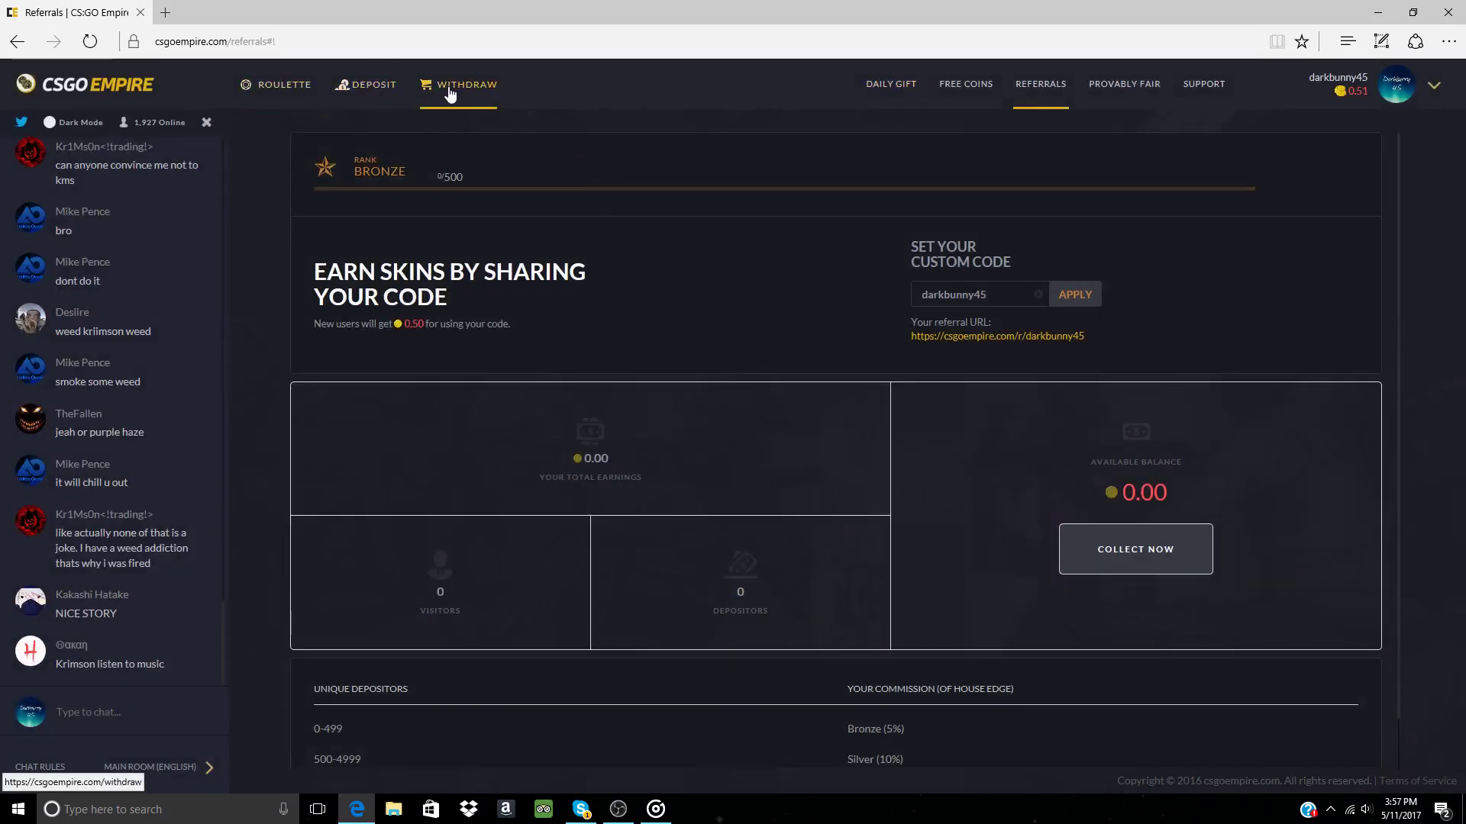
Show the withdraw skin listings sorted by Price: Low → High.
click(452, 90)
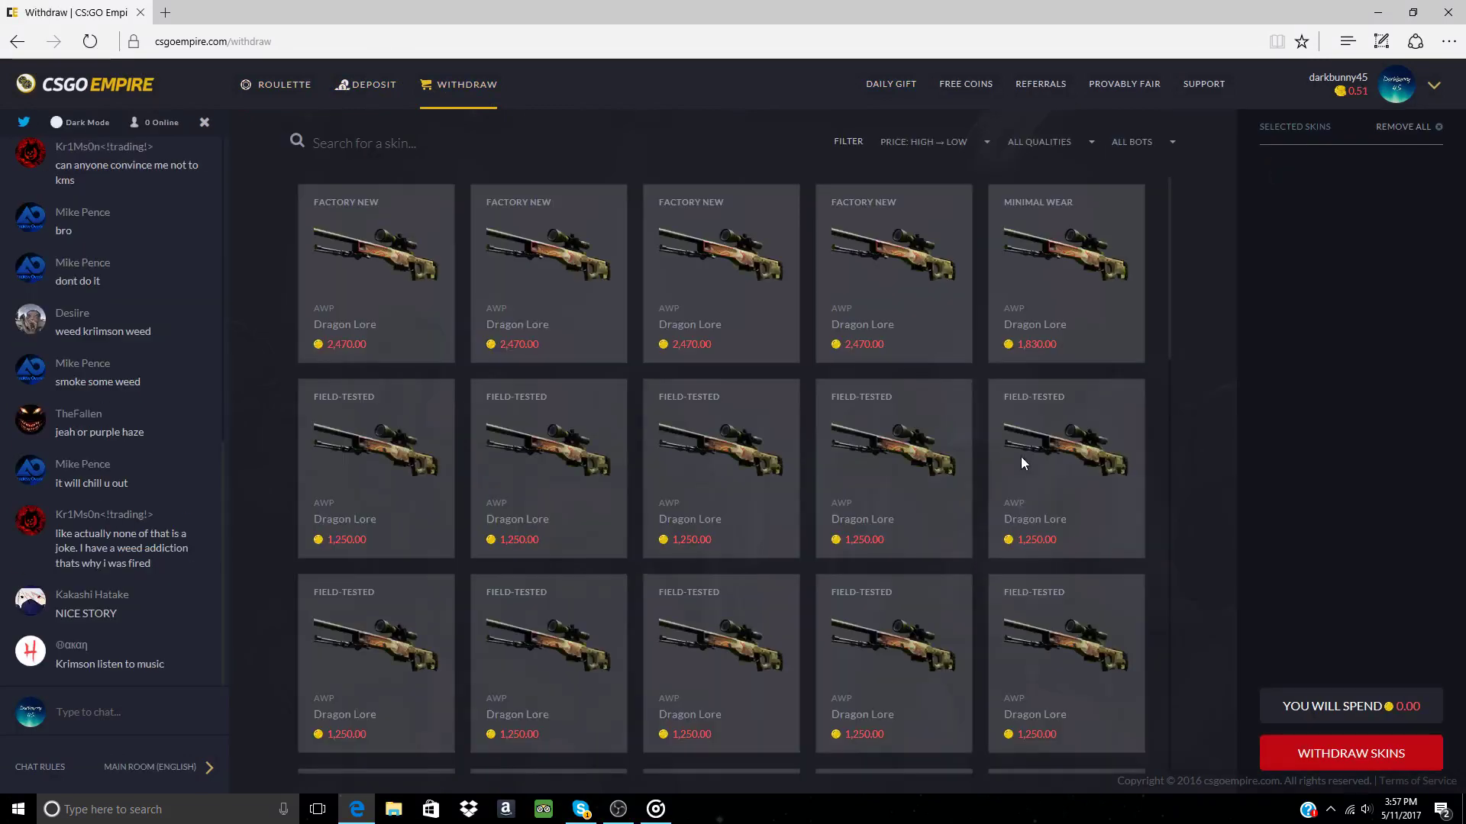
scroll(871, 344, down, 2)
scroll(824, 313, up, 2)
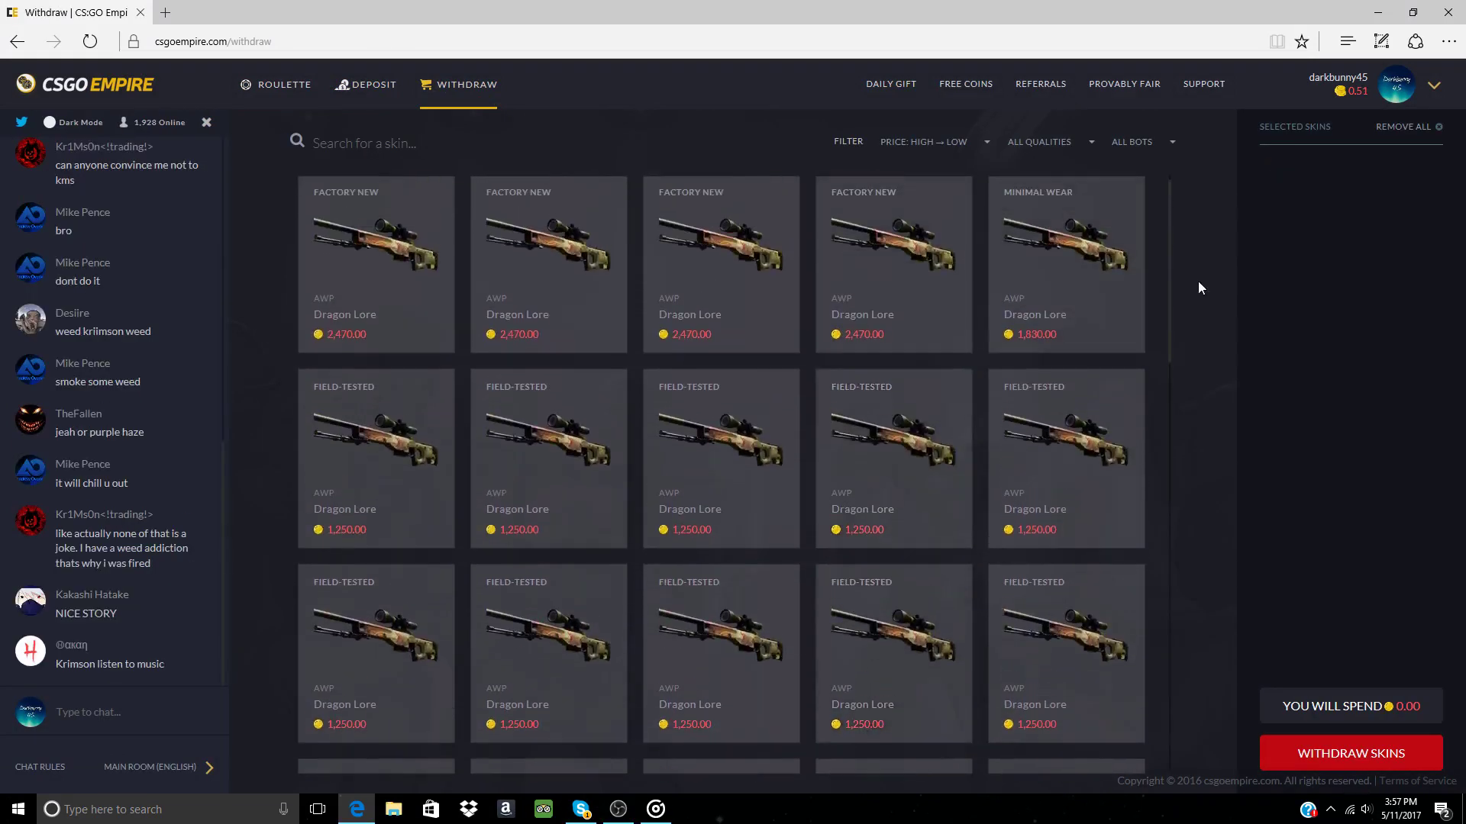
click(939, 149)
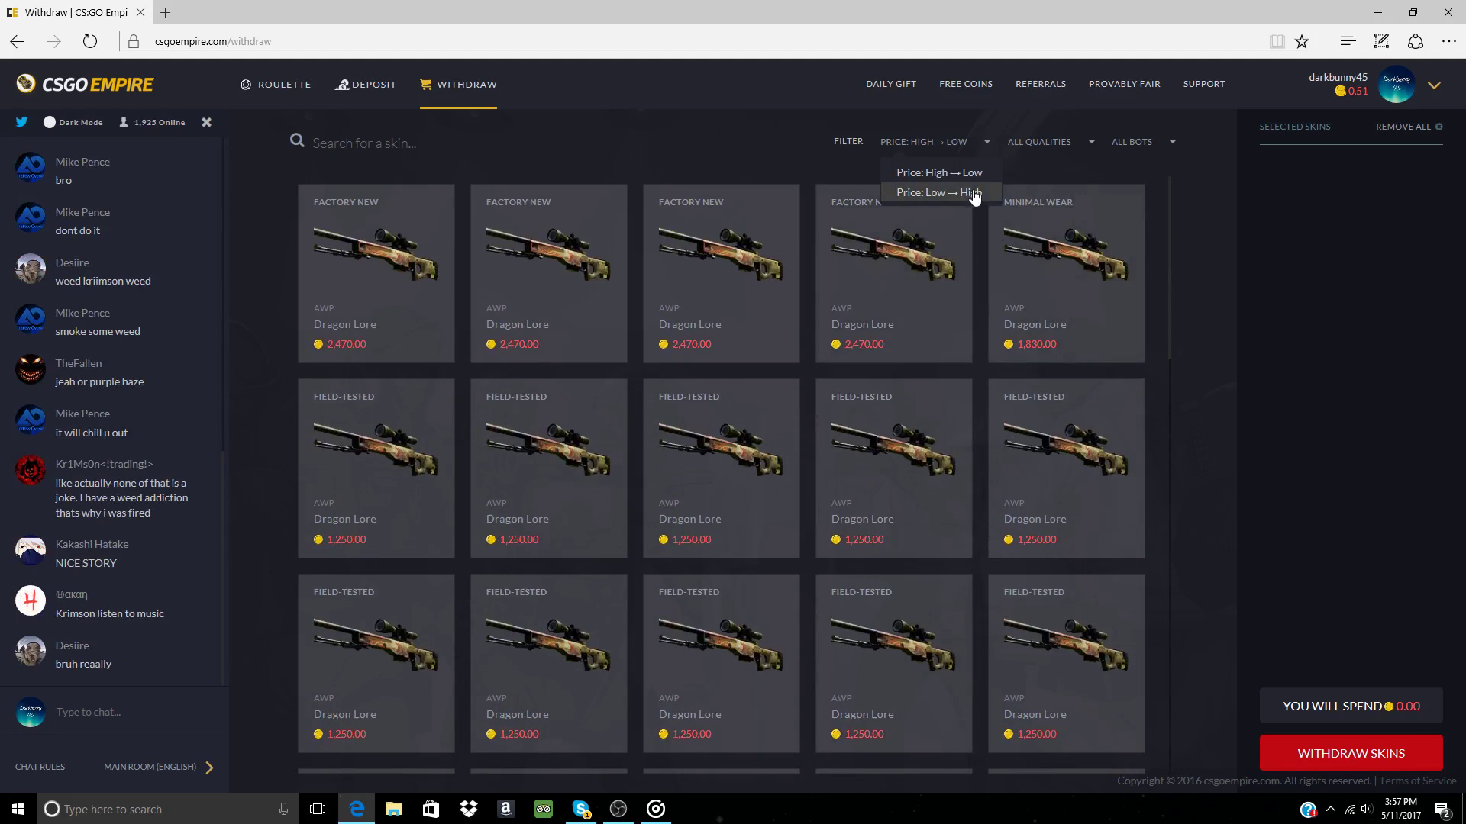
click(964, 191)
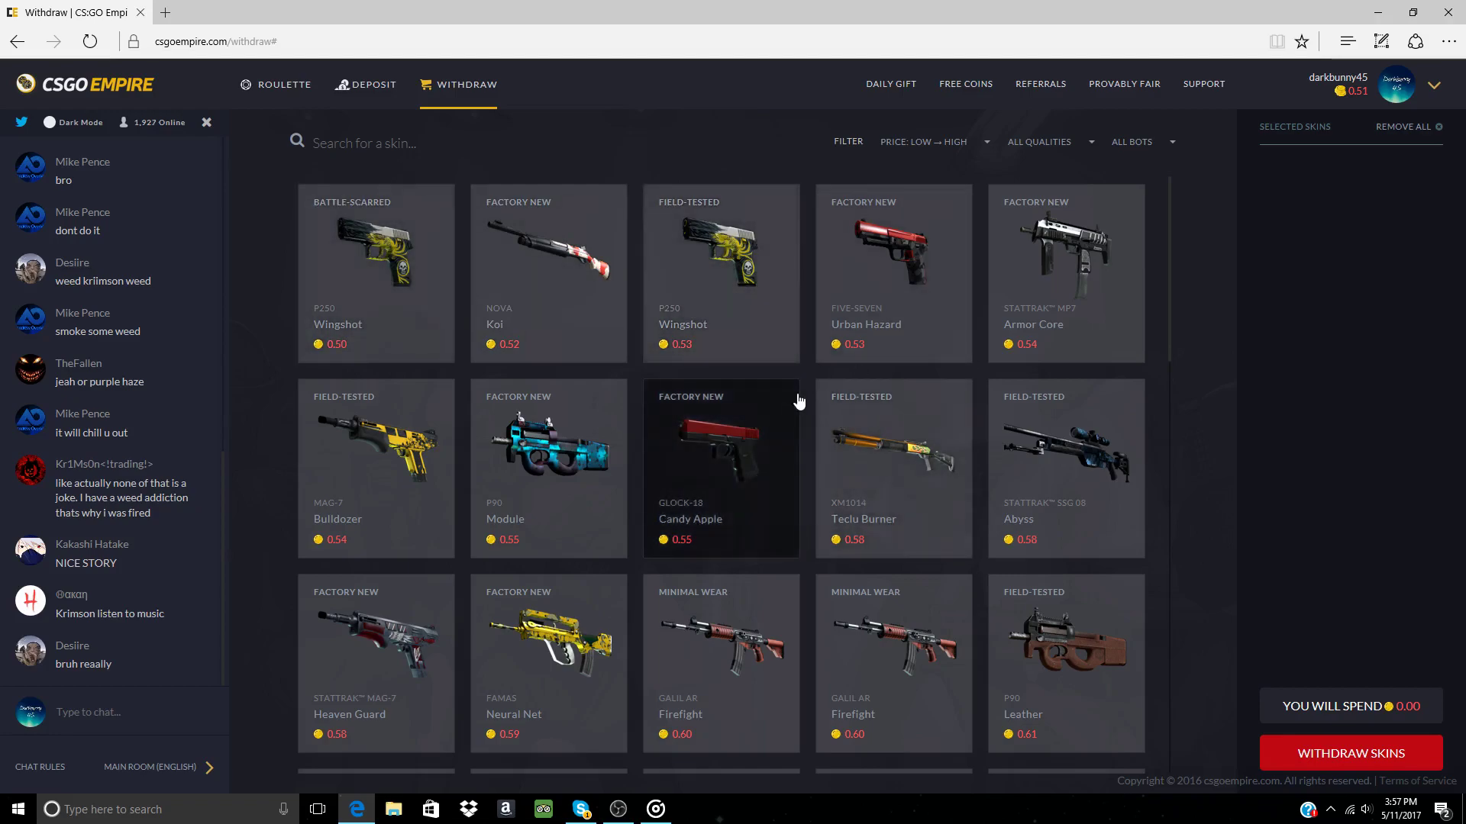
scroll(809, 485, down, 2)
scroll(890, 416, down, 5)
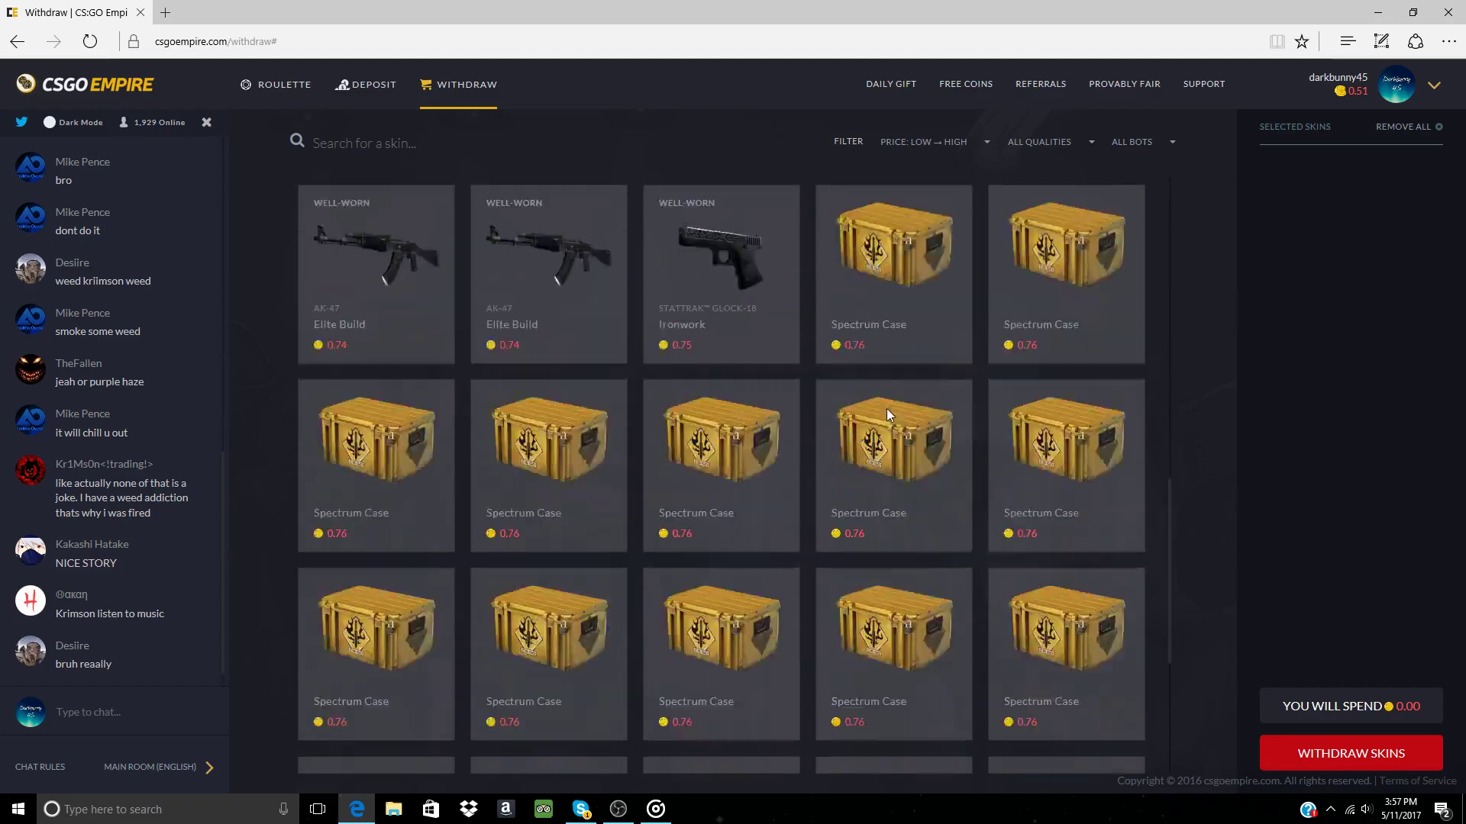
scroll(886, 409, down, 1)
scroll(841, 412, down, 3)
scroll(845, 367, down, 3)
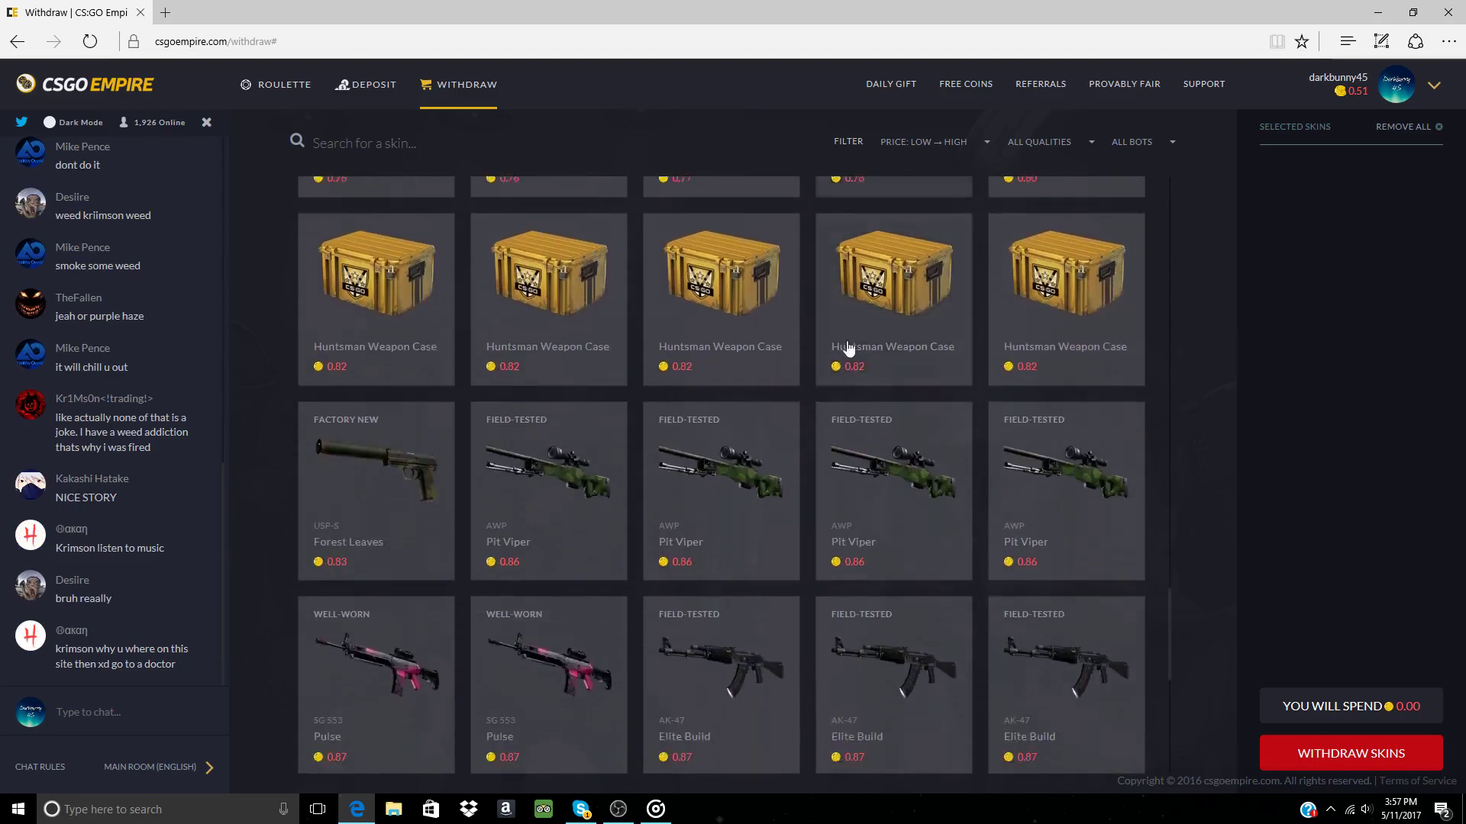
scroll(801, 447, down, 1)
scroll(789, 473, down, 2)
scroll(785, 484, down, 2)
scroll(753, 523, down, 2)
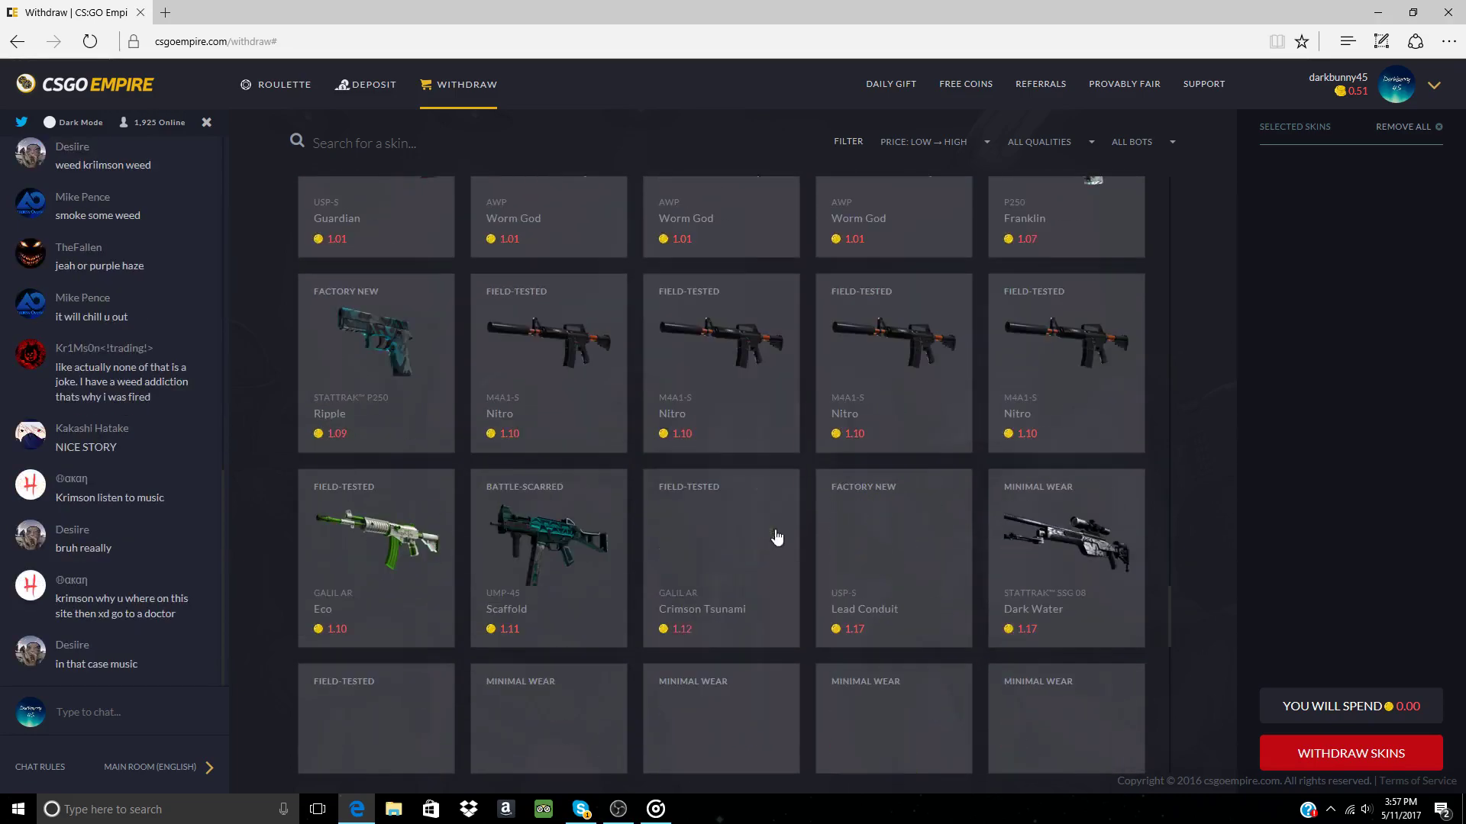
scroll(810, 582, up, 5)
scroll(802, 576, up, 4)
scroll(801, 575, up, 3)
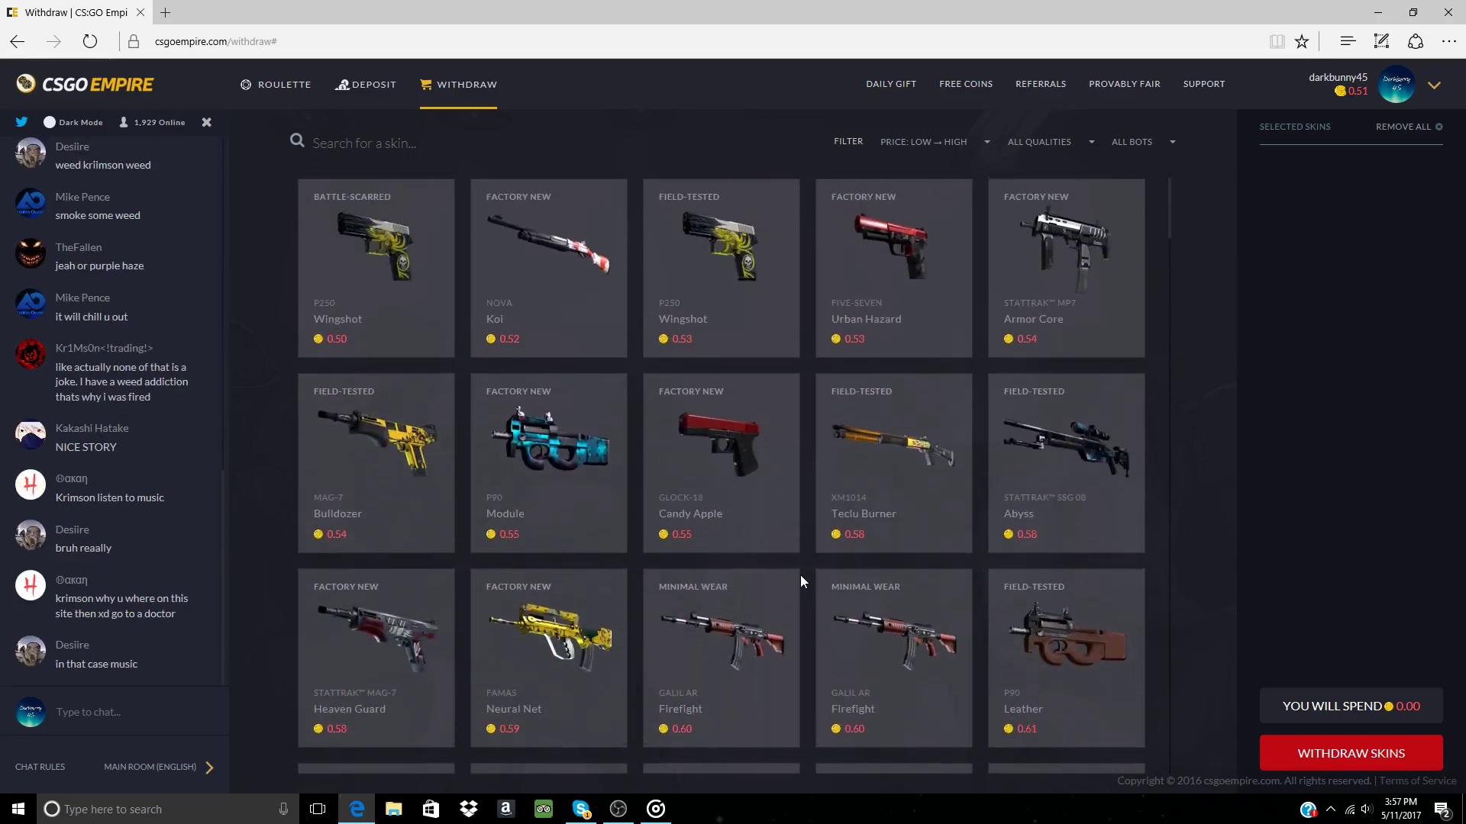
scroll(796, 570, up, 2)
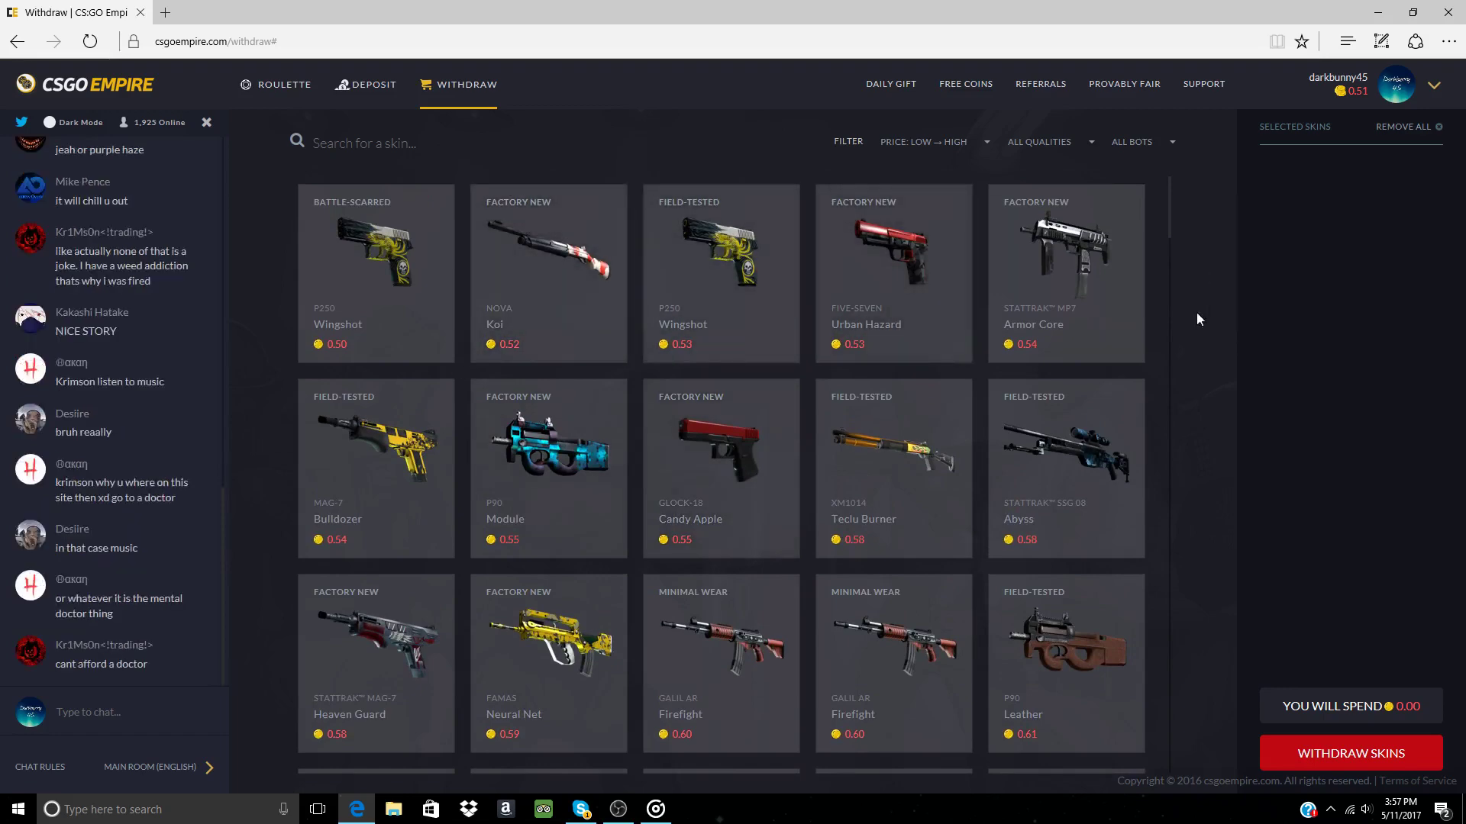
scroll(1099, 378, down, 2)
scroll(1071, 412, down, 2)
scroll(1046, 446, up, 3)
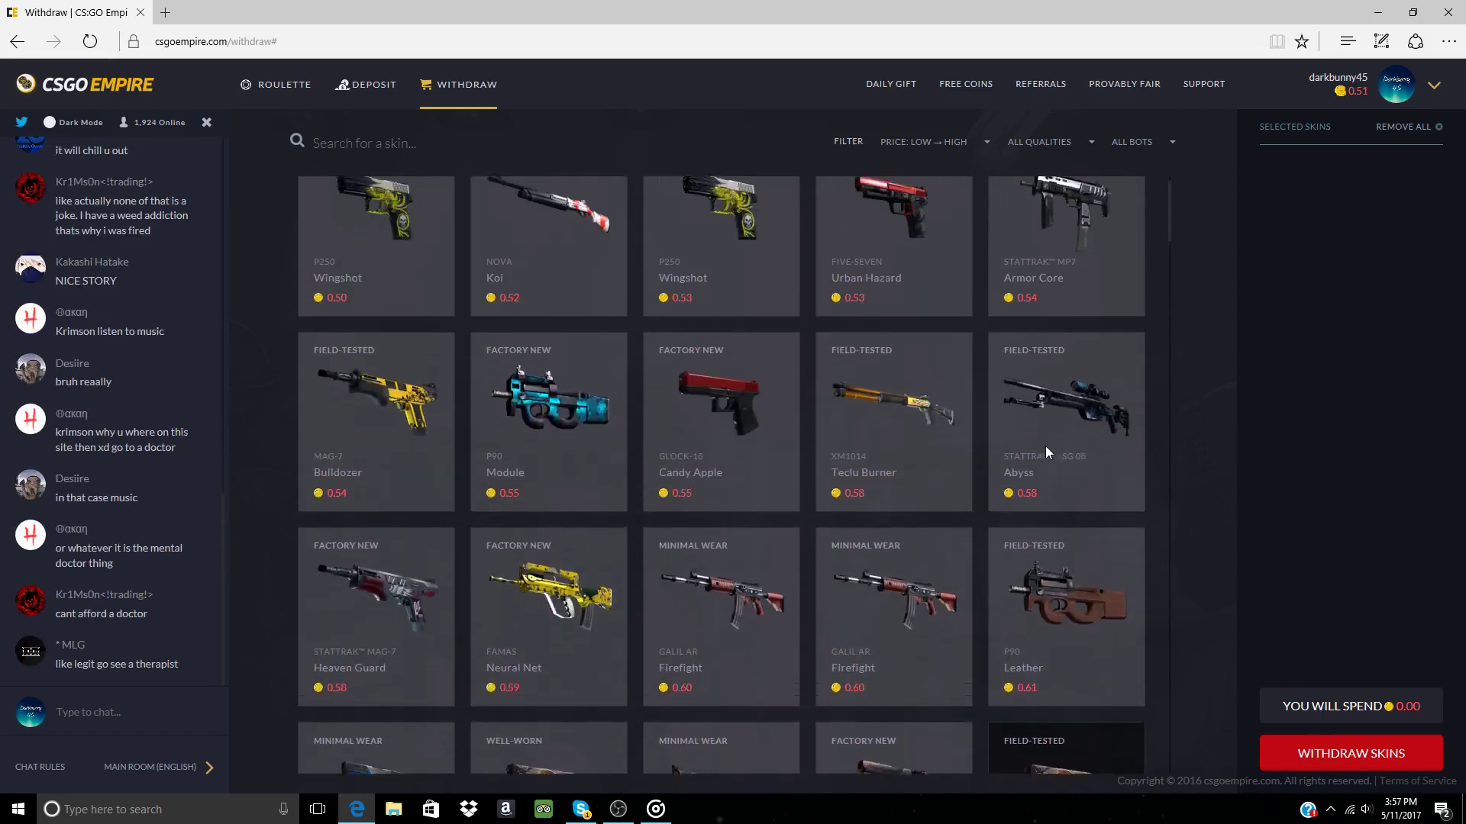
scroll(1046, 446, up, 1)
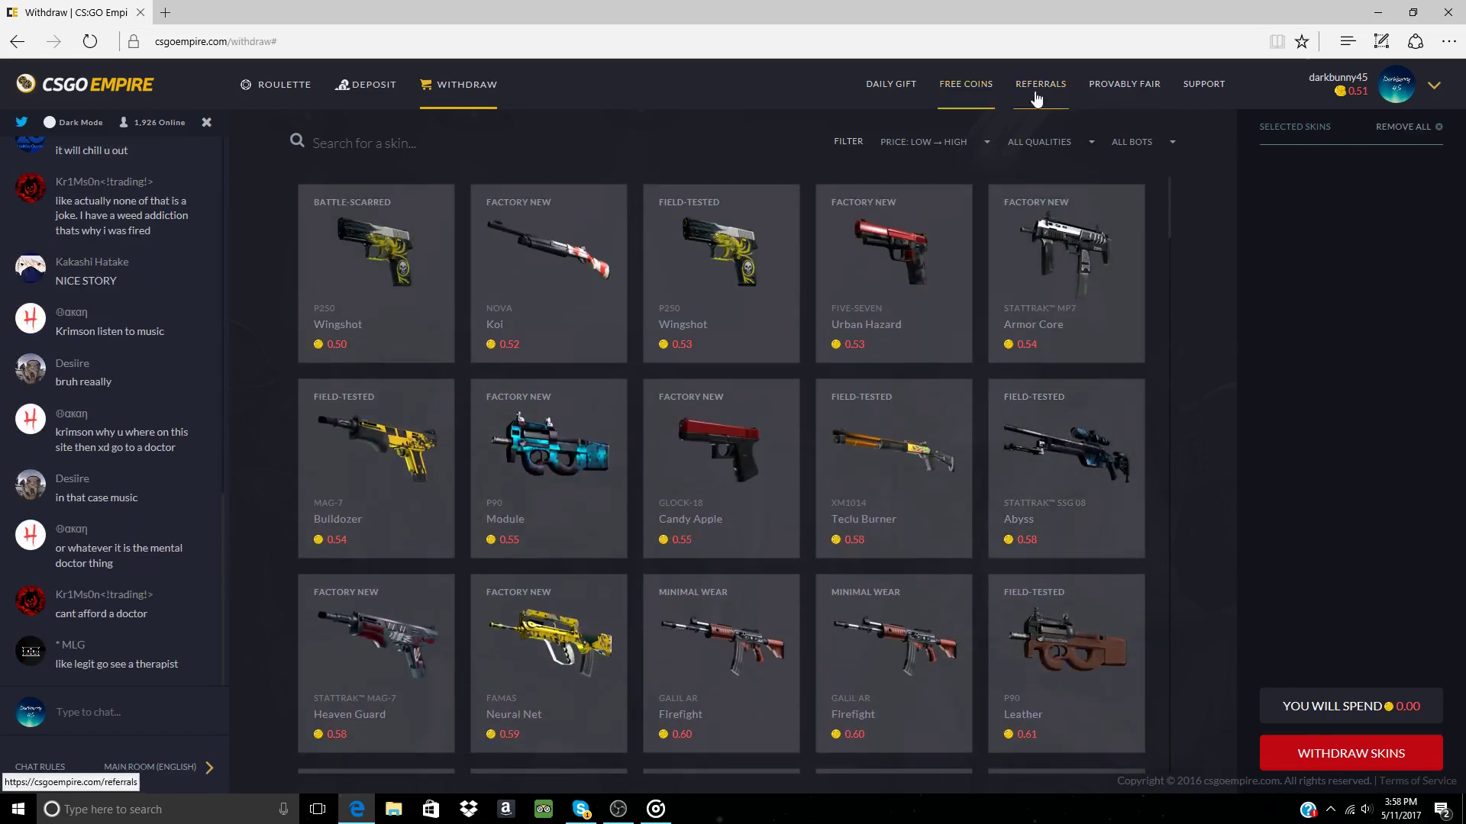
Cancel the Free Coins referral prompt to return to the darkbunny45 referrals page.
click(966, 87)
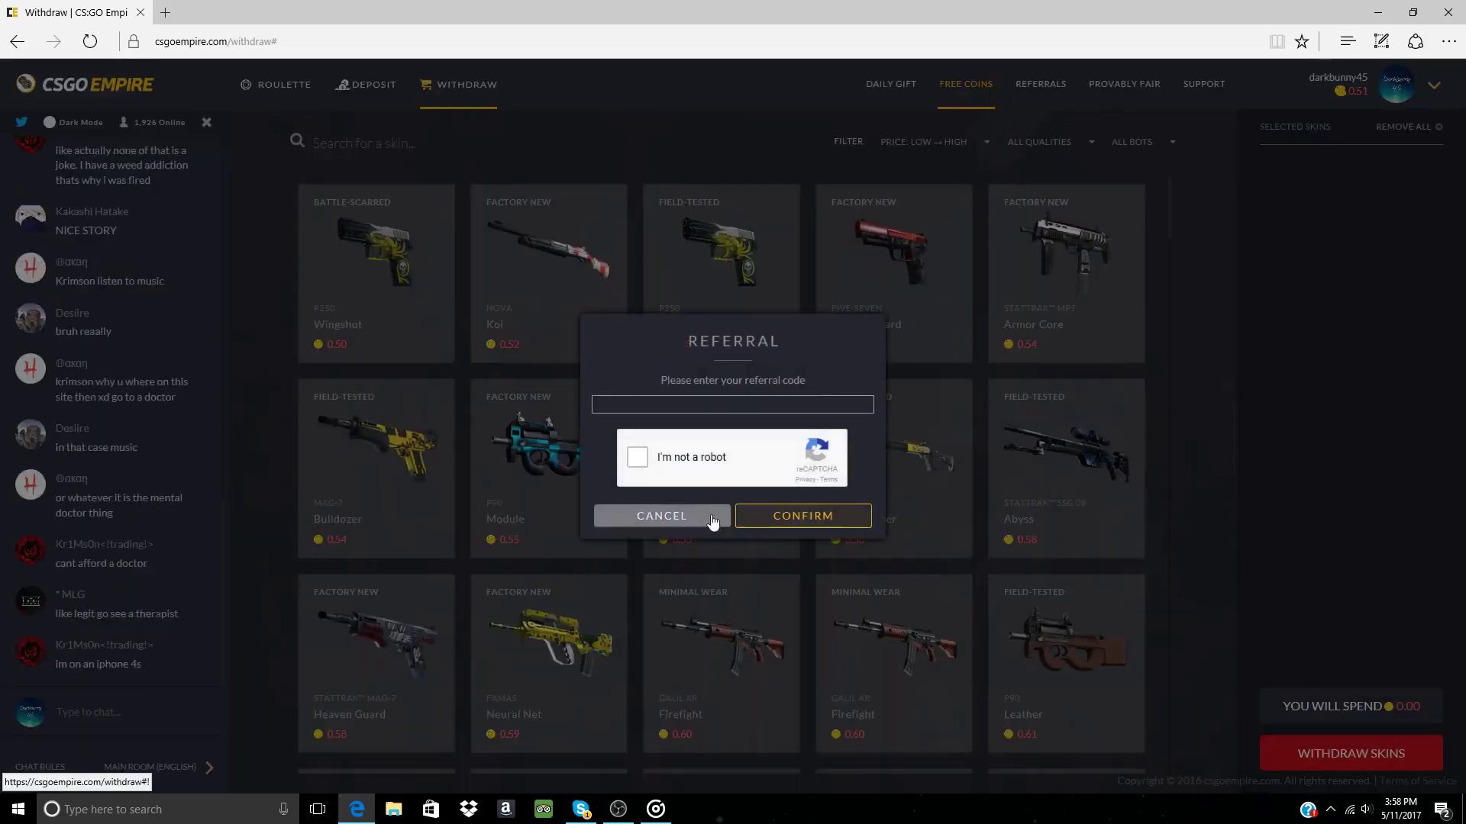
click(711, 516)
click(1050, 92)
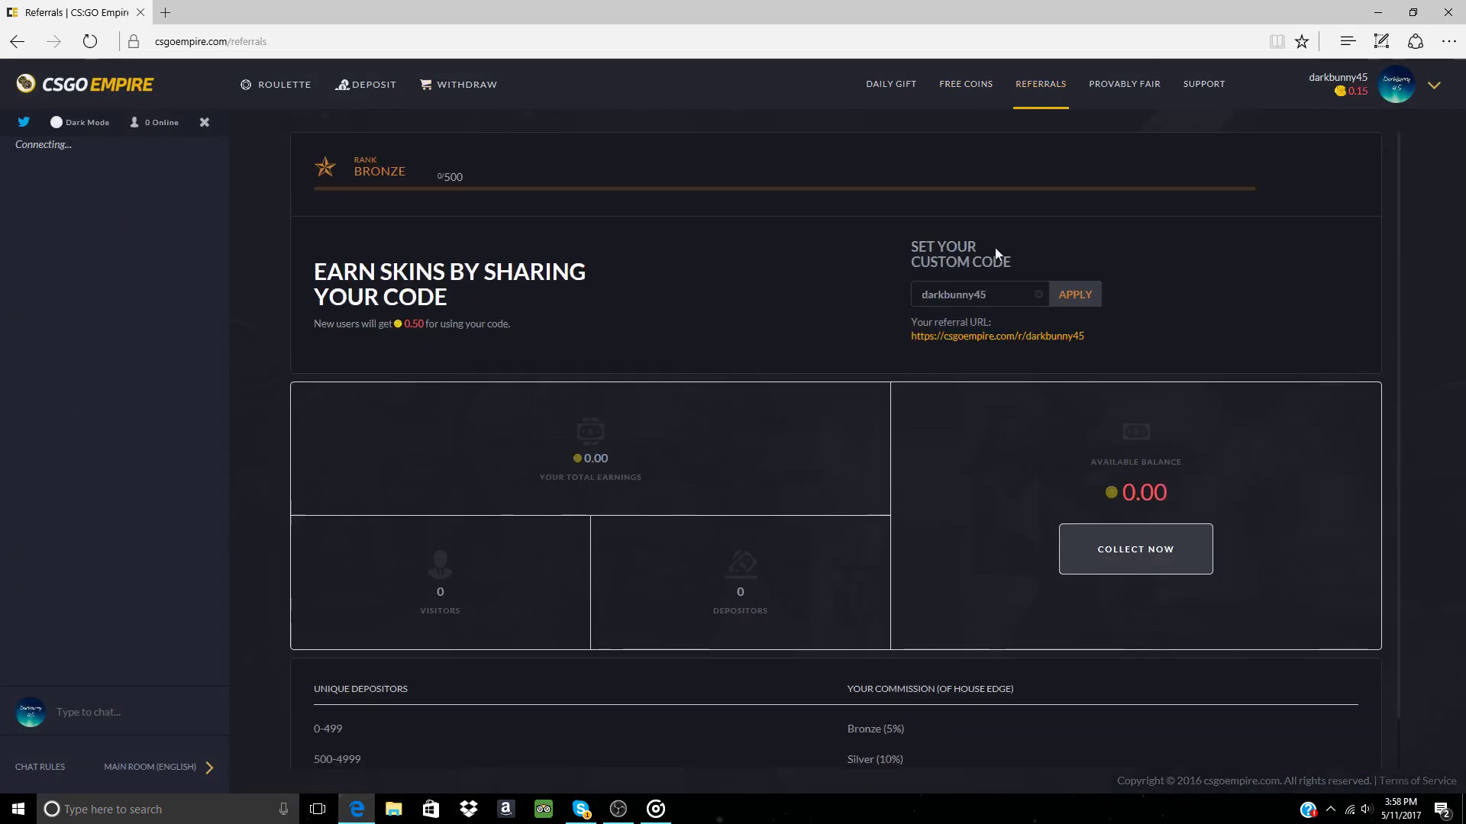